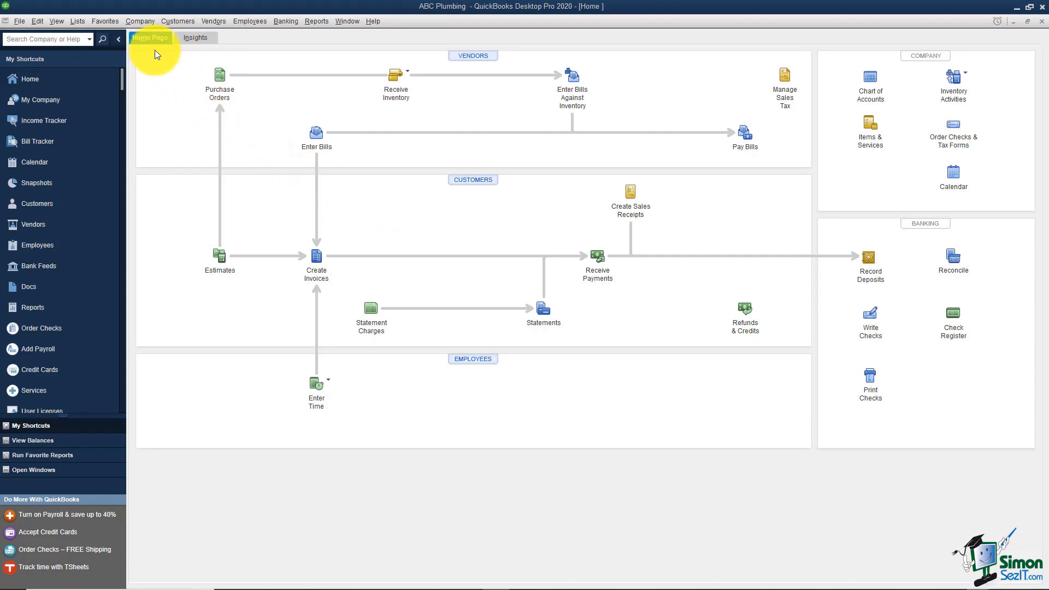
Step: Open the Company menu from ABC Plumbing's Home Page
click(139, 21)
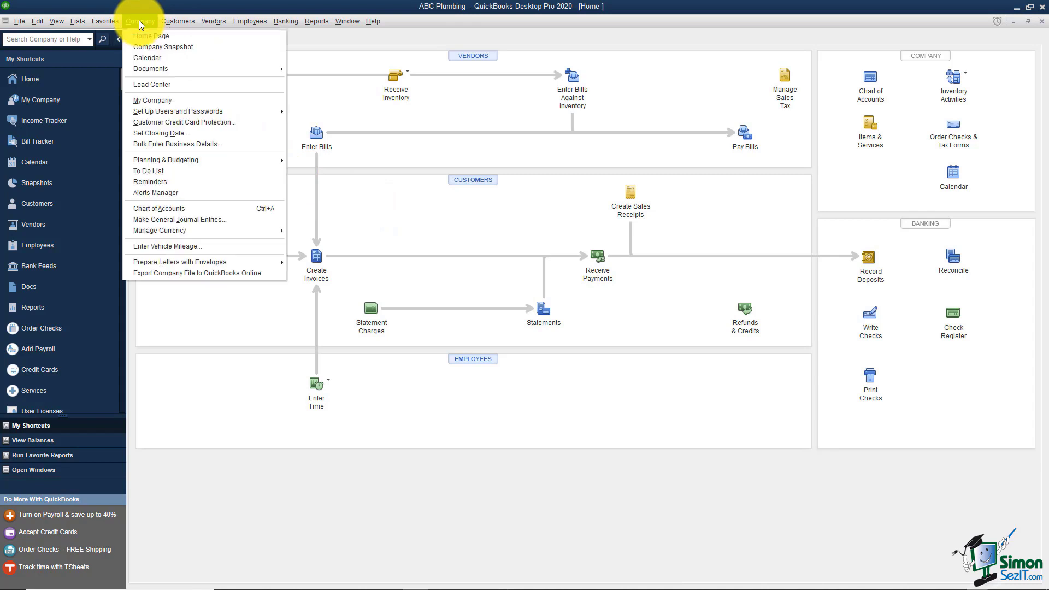
Step: Go to Company > My Company and open the Company Information dialog for editing
click(149, 100)
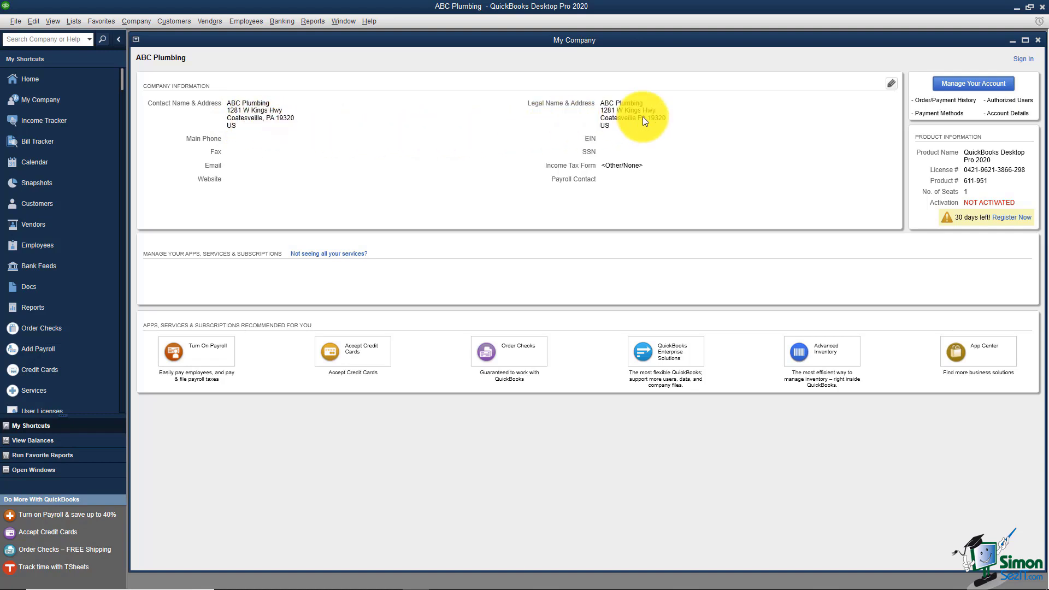
click(893, 85)
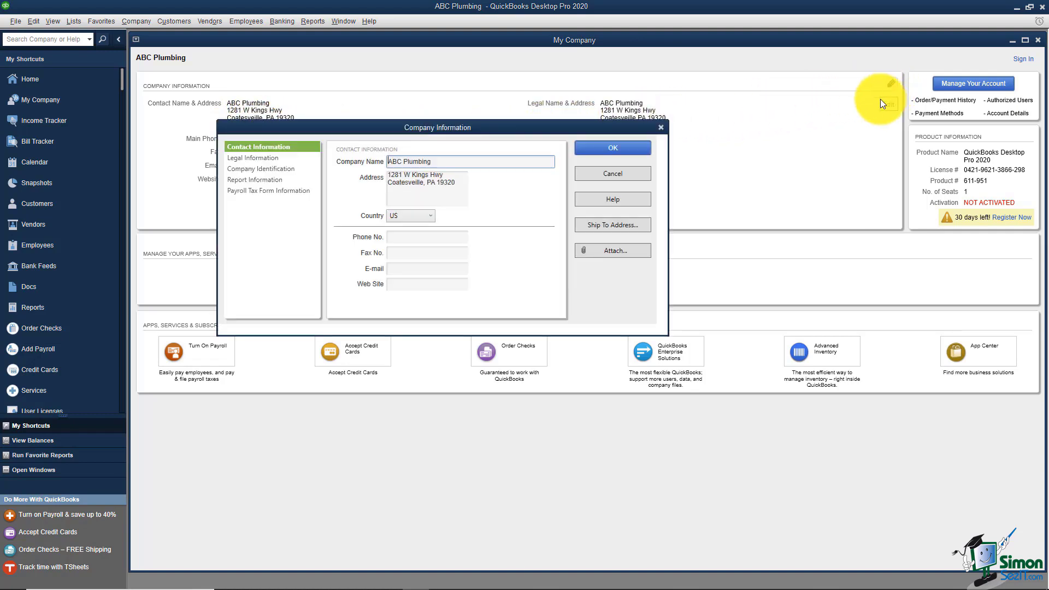
Step: Enter the company's main phone number in the Phone No. field of Contact Information
click(417, 183)
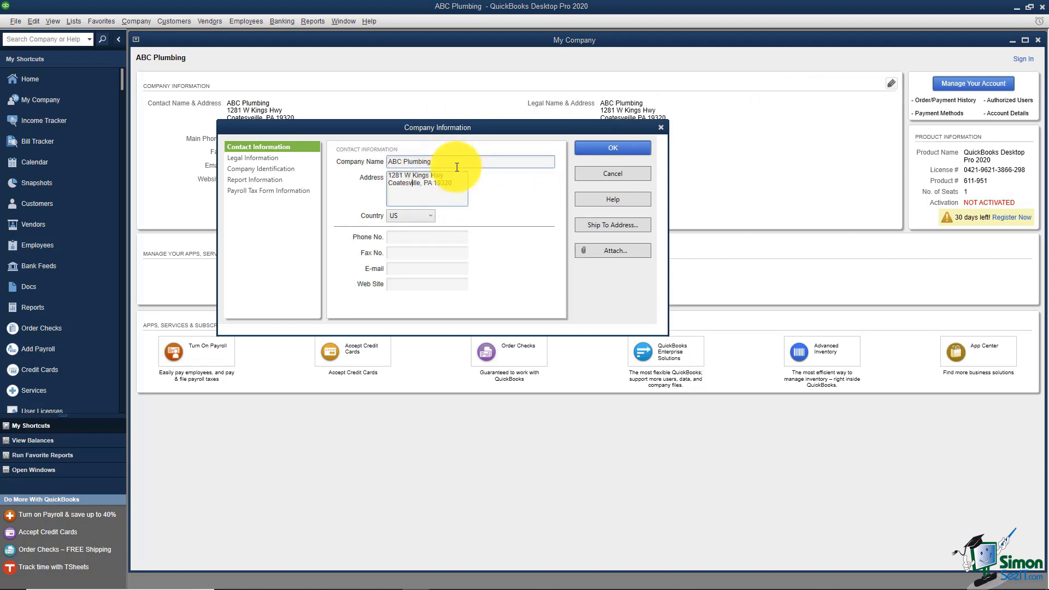
click(418, 237)
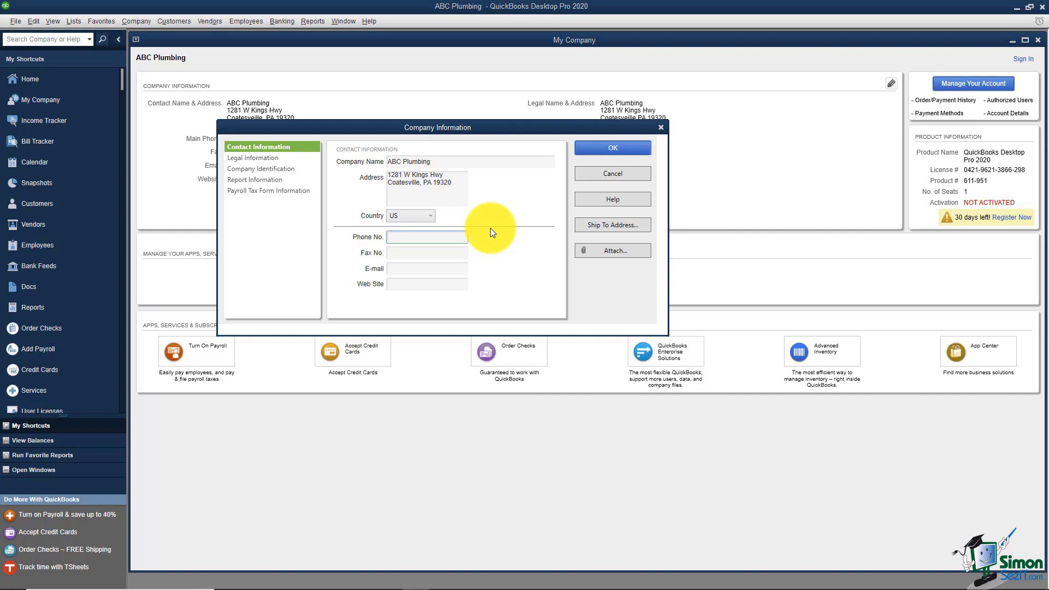
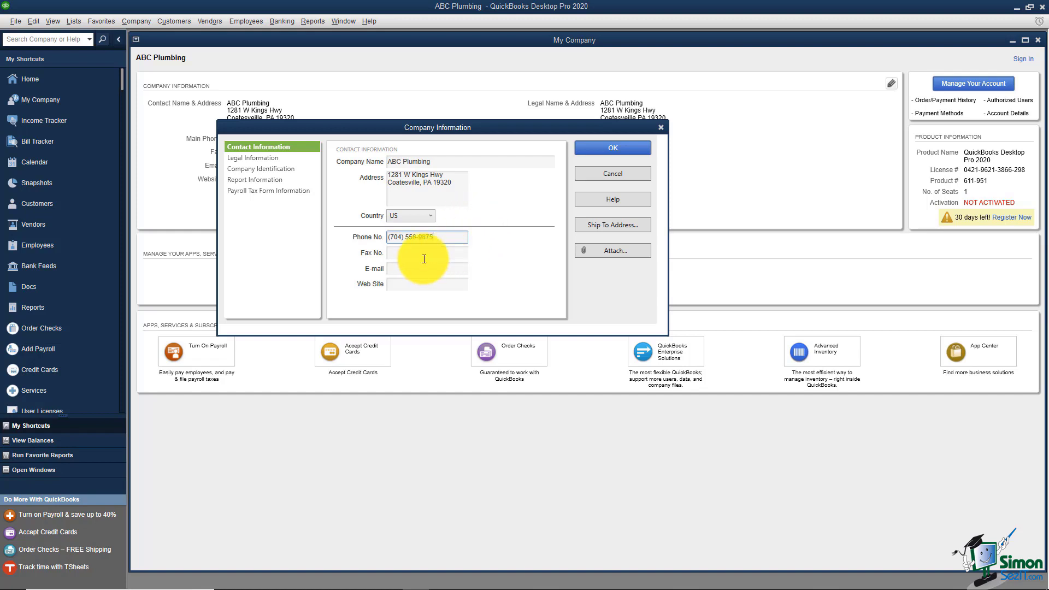
click(419, 283)
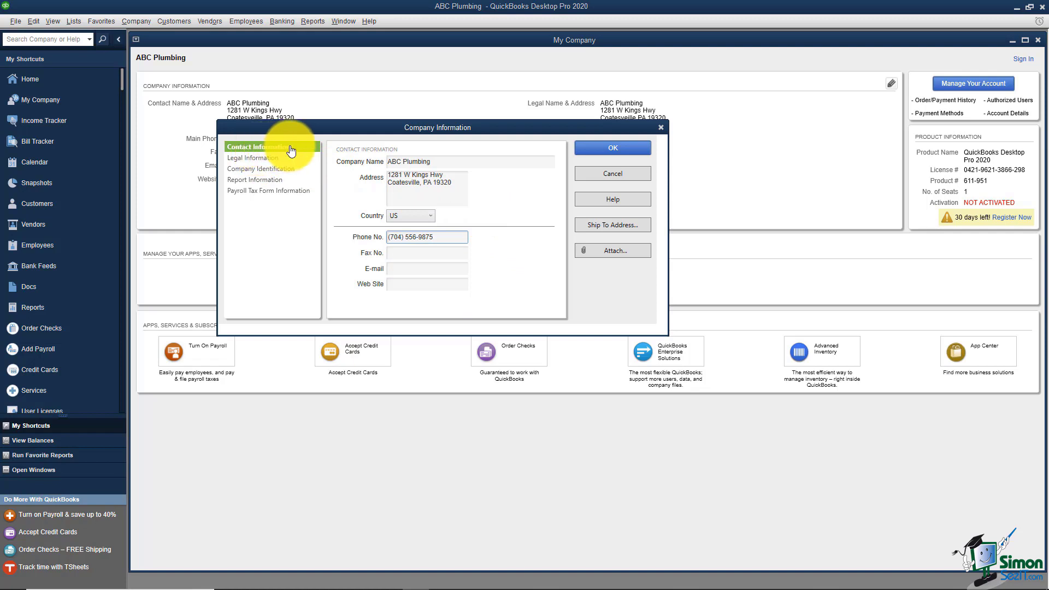
Step: Review the Legal Information city, state and ZIP entries, then switch to Company Identification
click(275, 158)
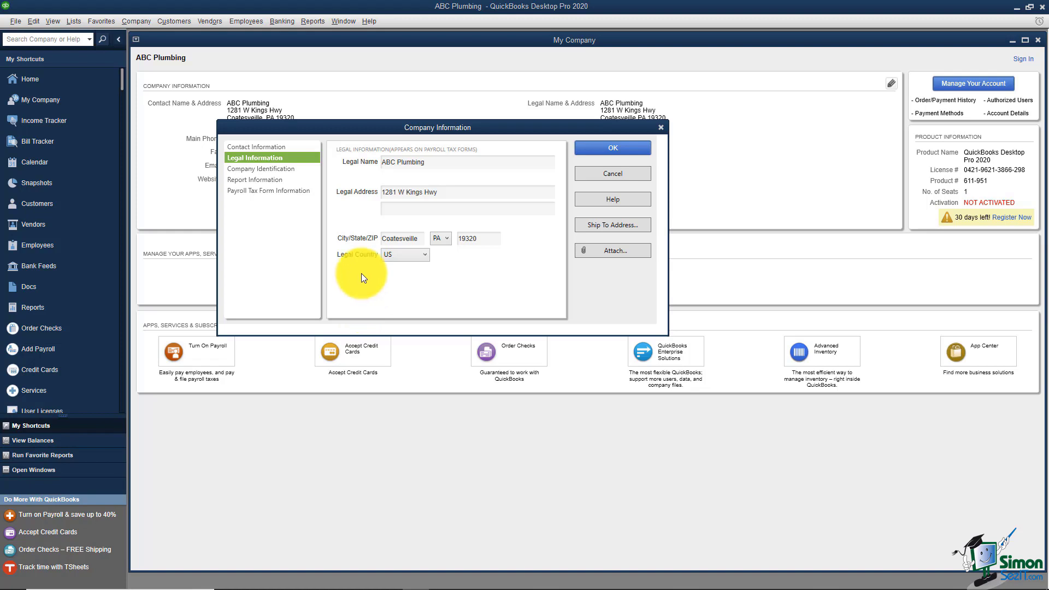
click(403, 238)
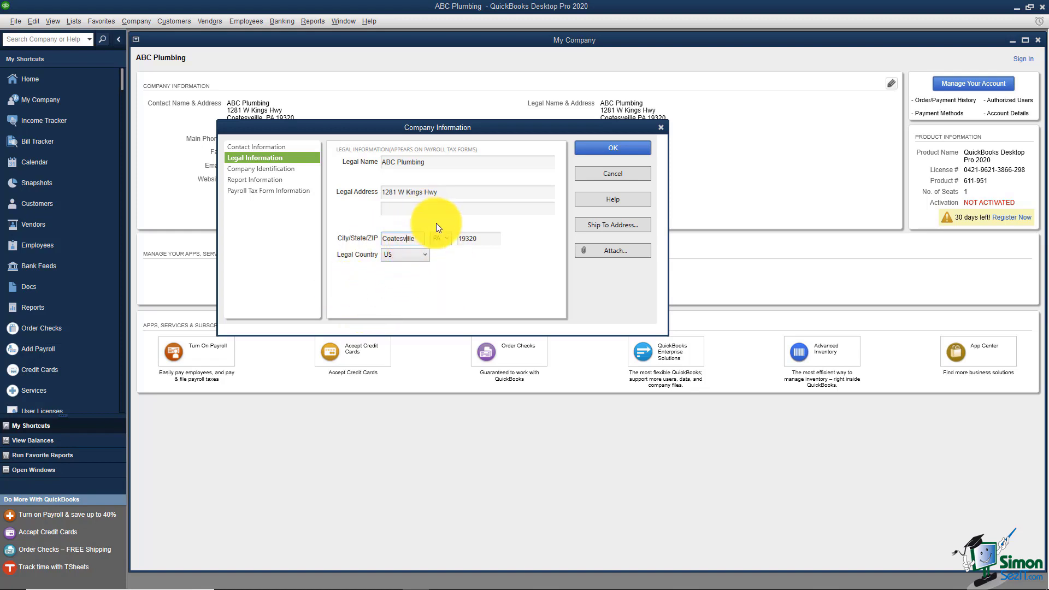
click(272, 173)
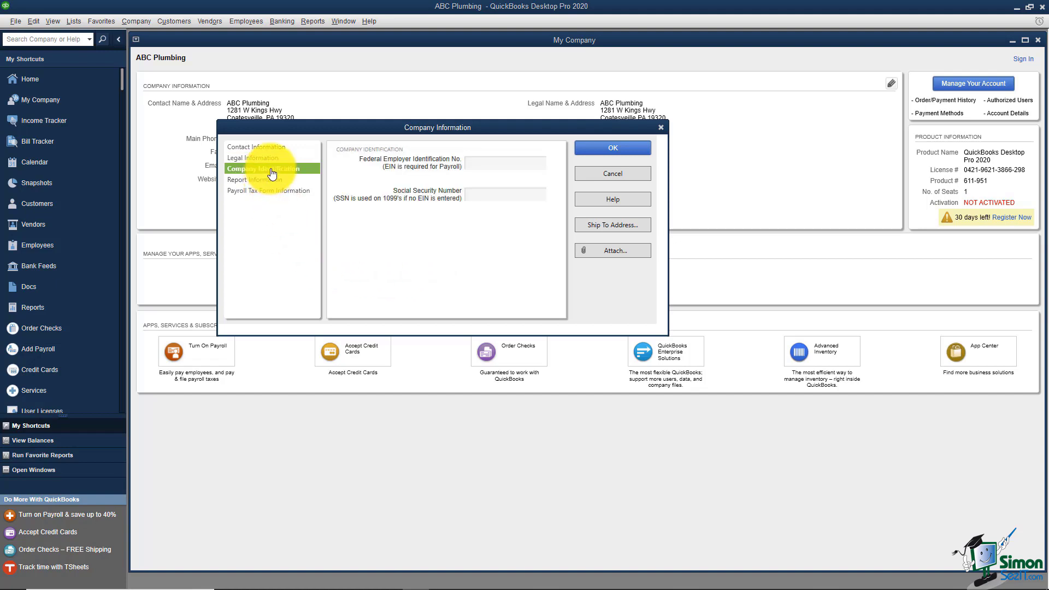
Step: Leave the federal EIN and Social Security Number fields blank and go to Report Information
click(516, 164)
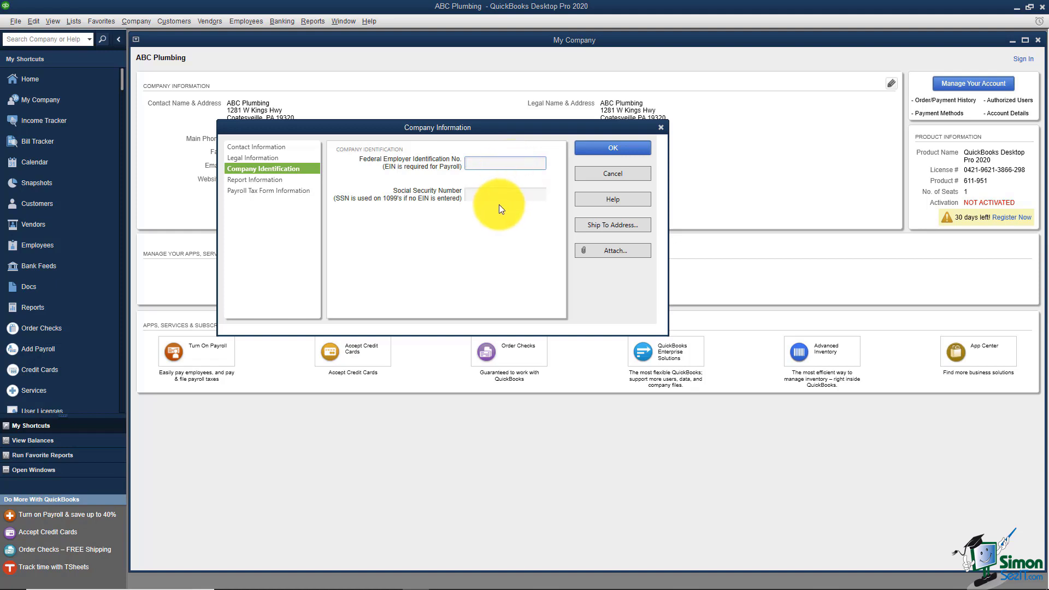
click(483, 197)
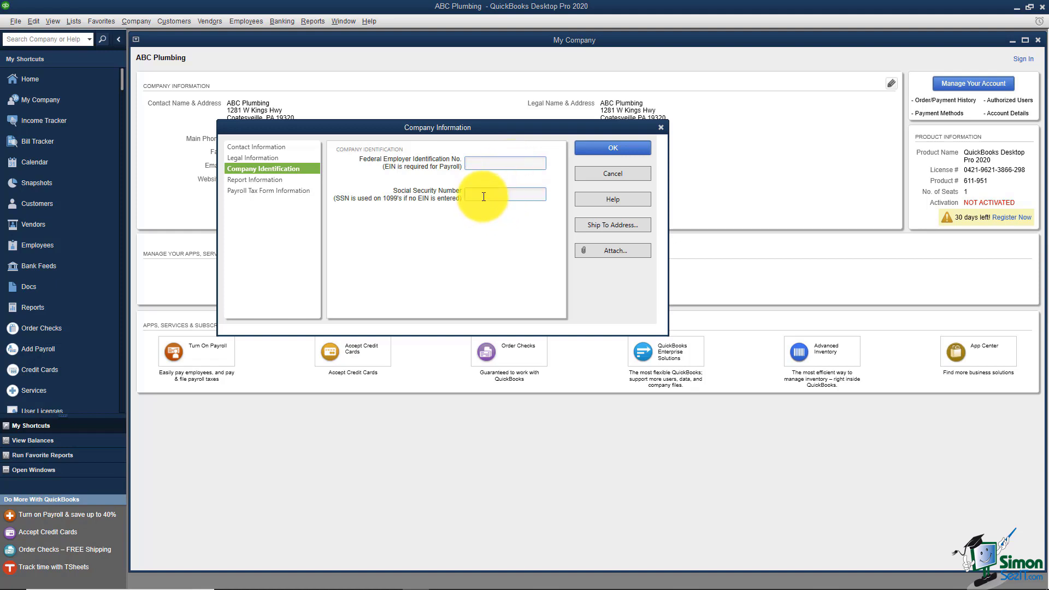
click(484, 197)
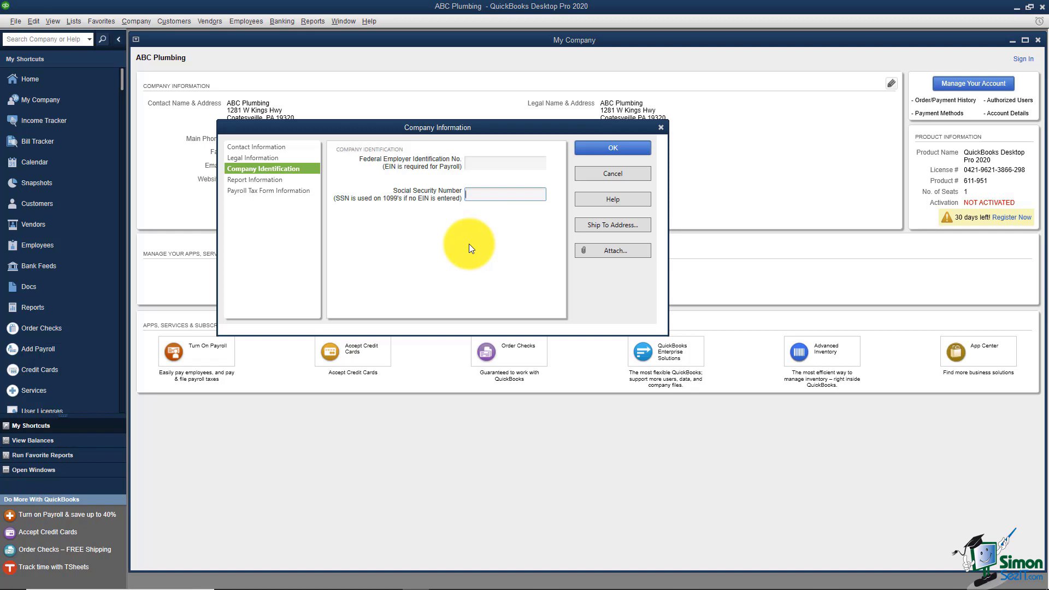
click(254, 182)
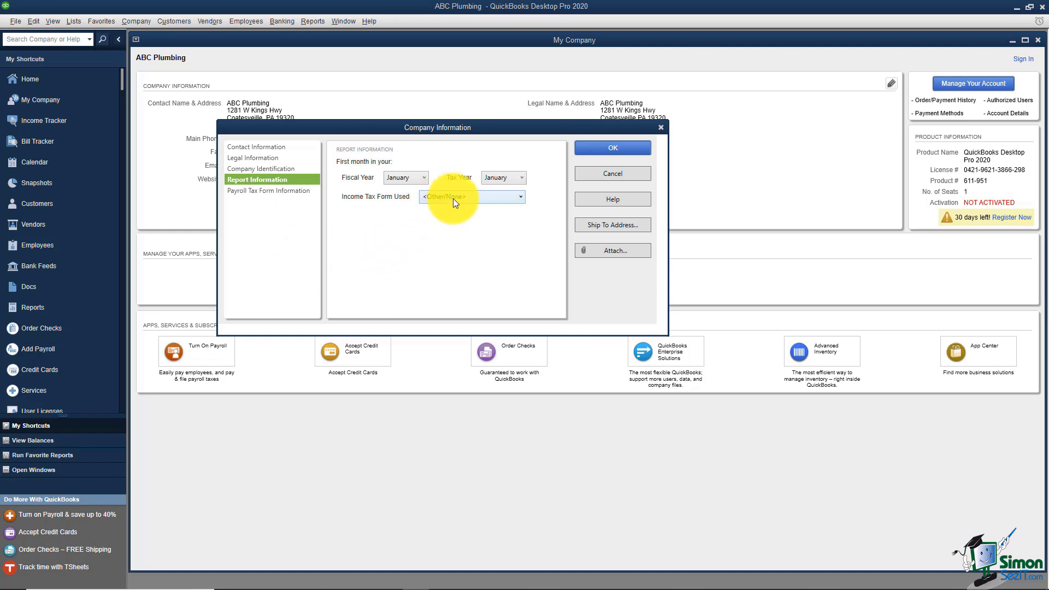
Step: Keep <Other/None> as the income tax form and go to Payroll Tax Form Information
click(519, 197)
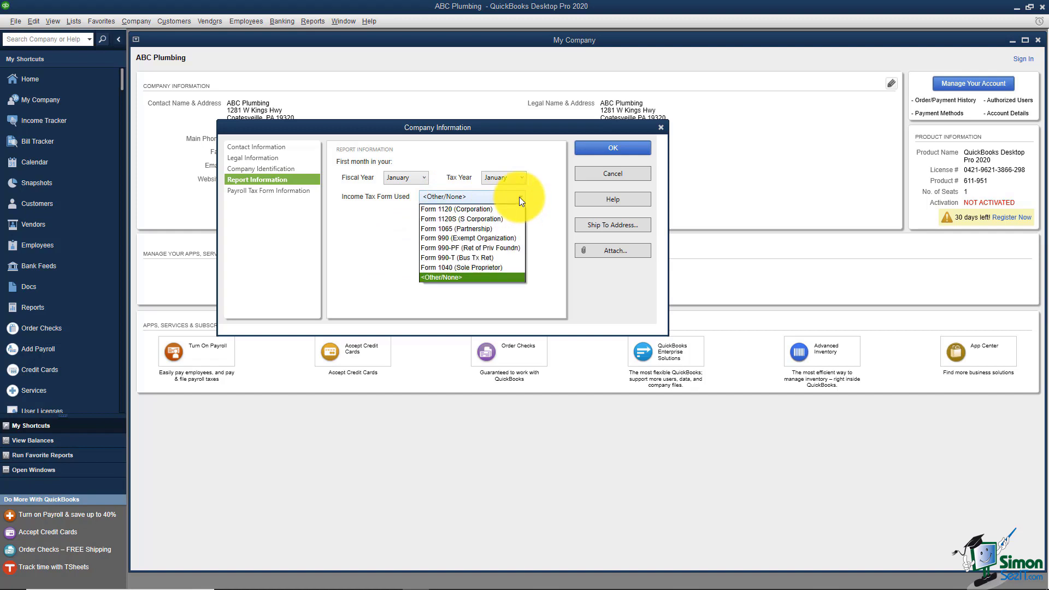
click(519, 198)
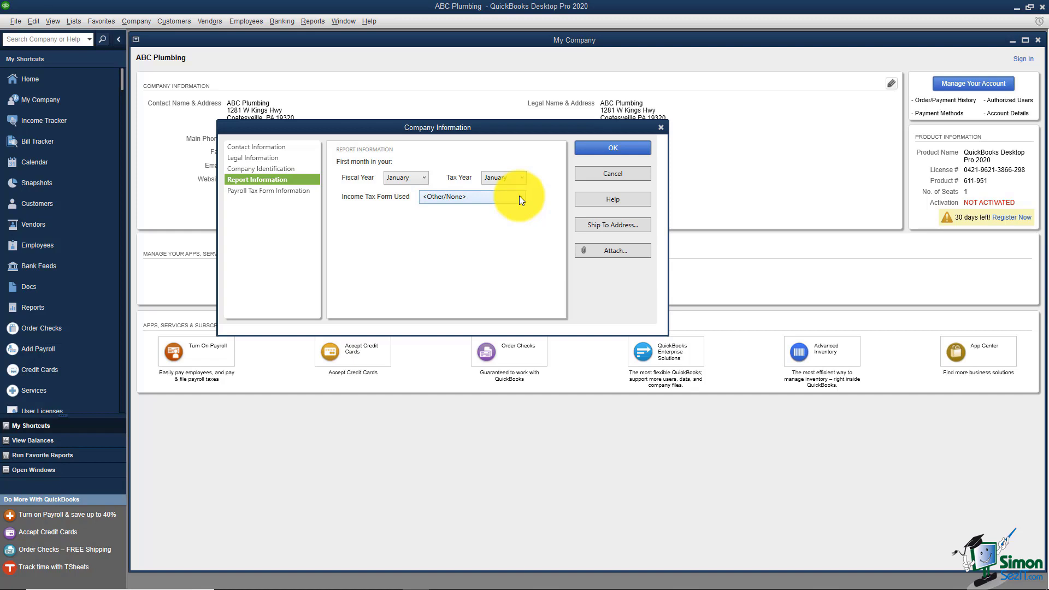
click(285, 193)
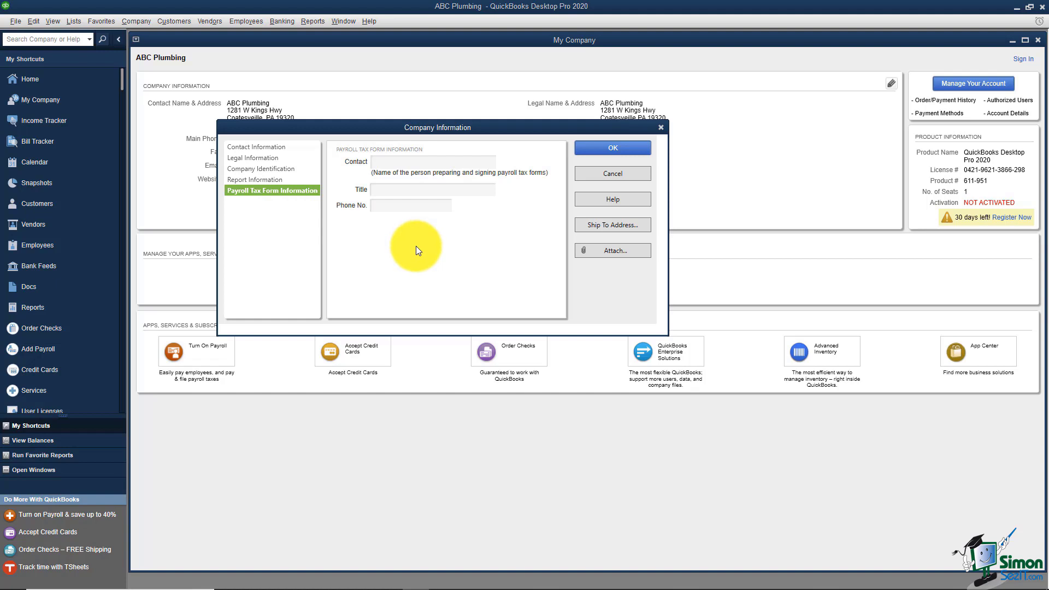
Step: Leave the payroll Contact field empty and save the Company Information with OK
click(405, 162)
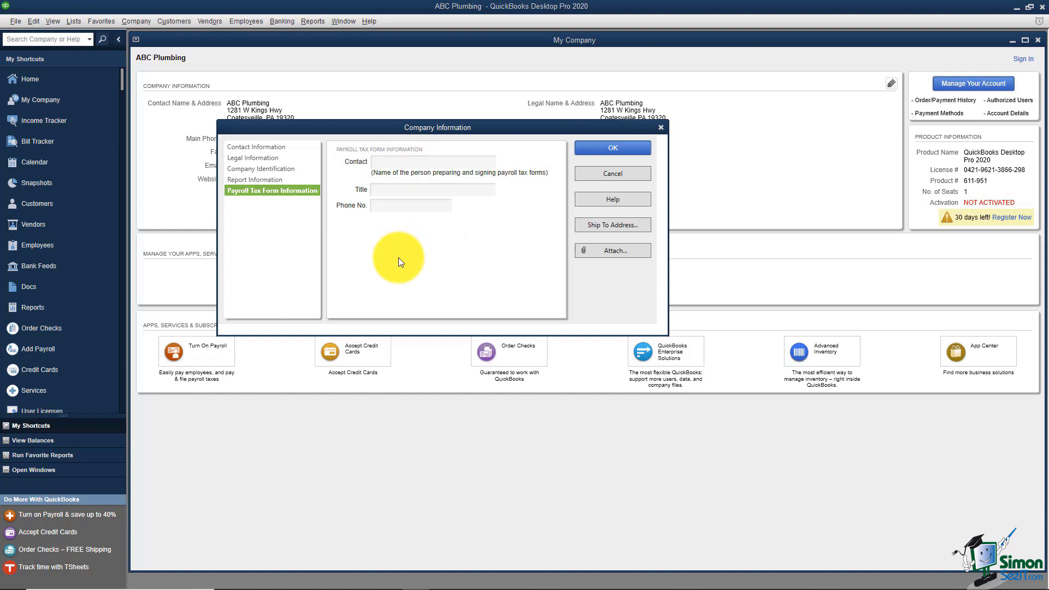
click(602, 151)
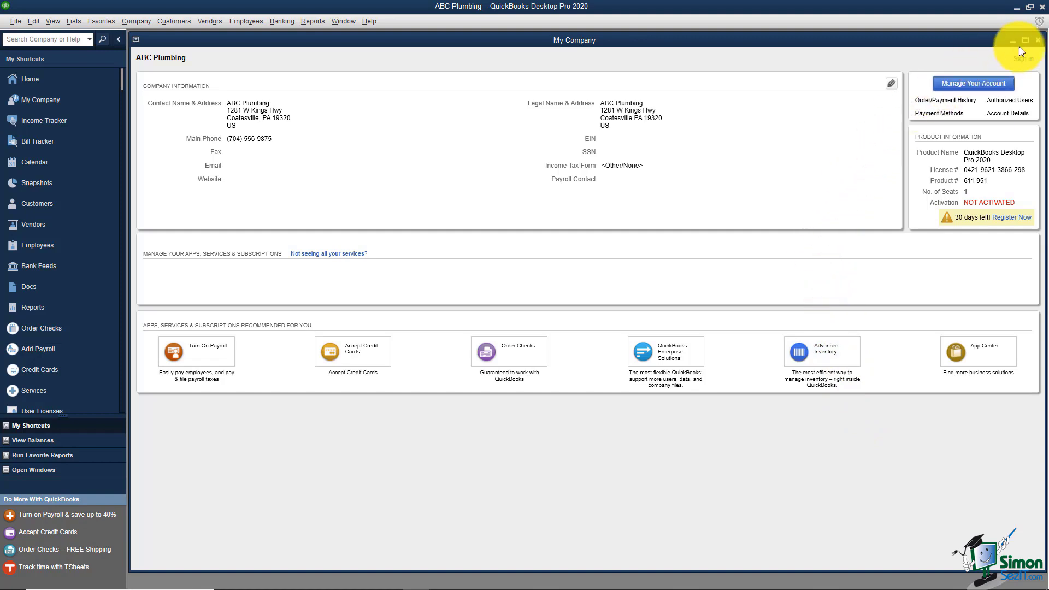
Step: Close the My Company window to return to the Home Page
click(1038, 41)
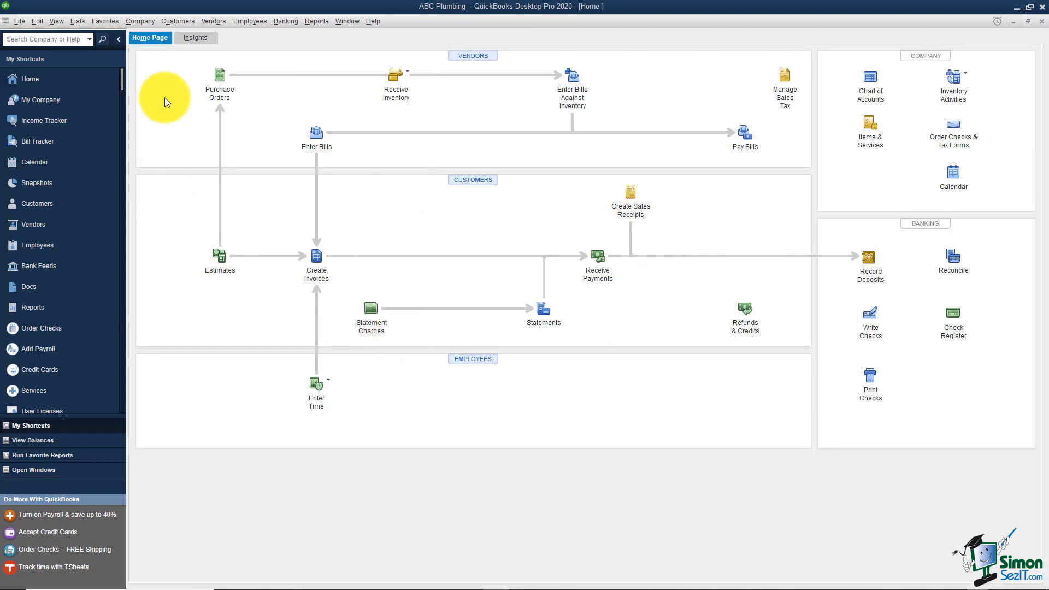
click(36, 22)
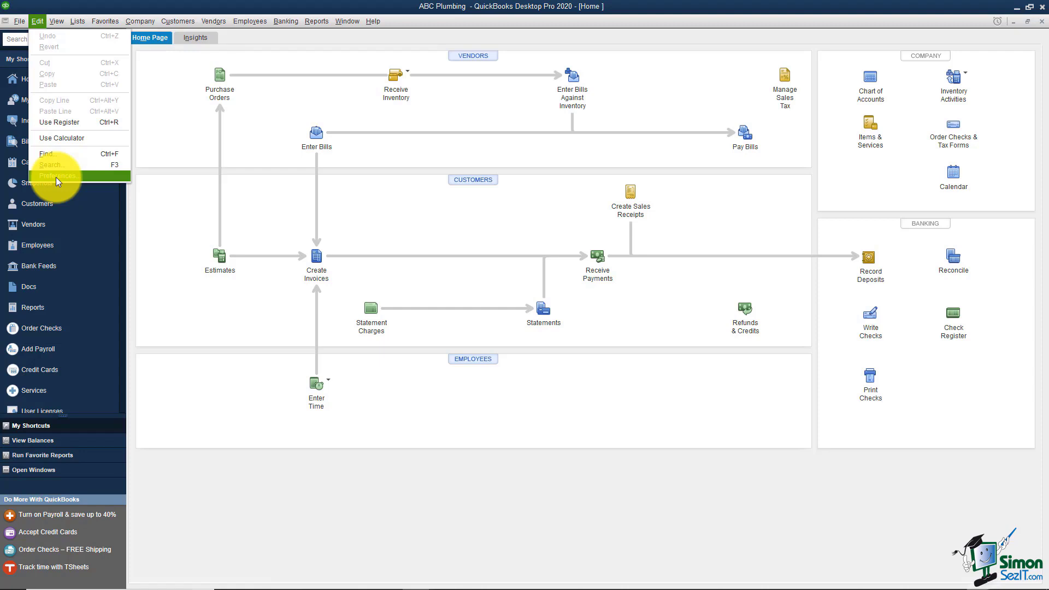
click(189, 86)
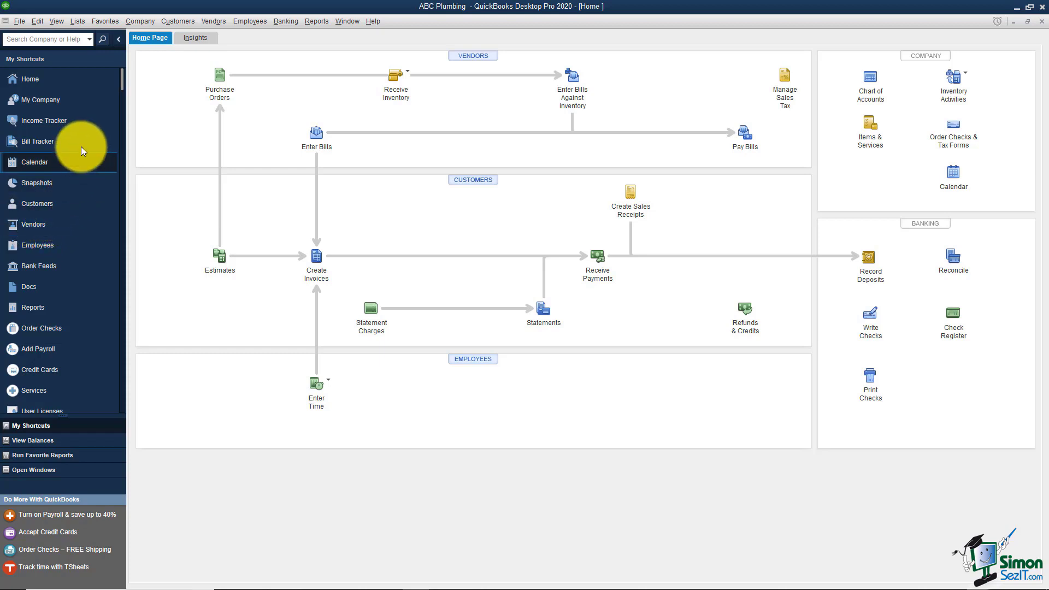
Step: Switch the shortcuts to the Top Icon Bar layout and reopen the View menu
click(57, 22)
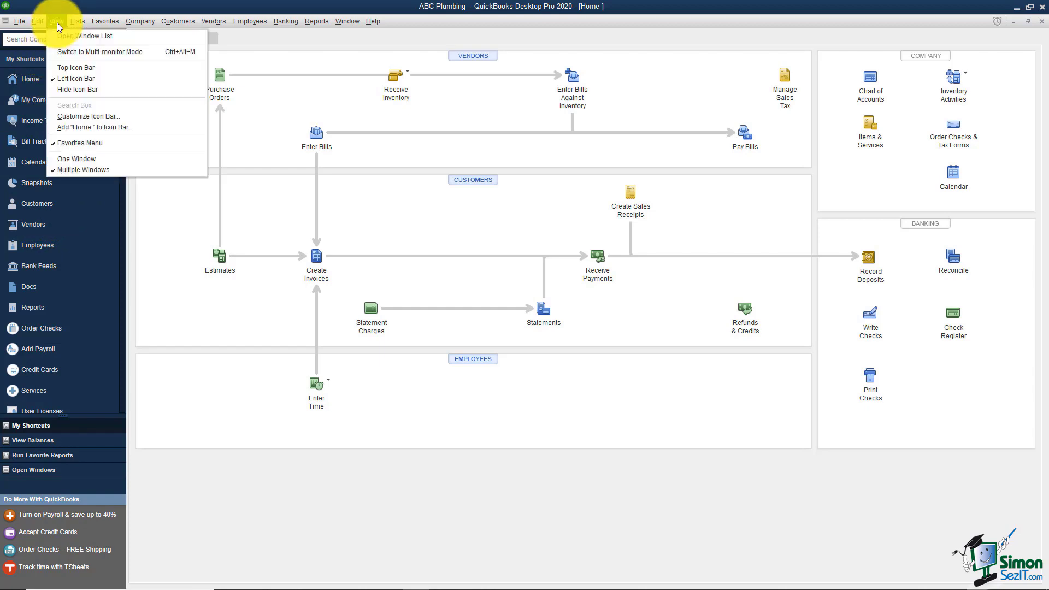
click(60, 68)
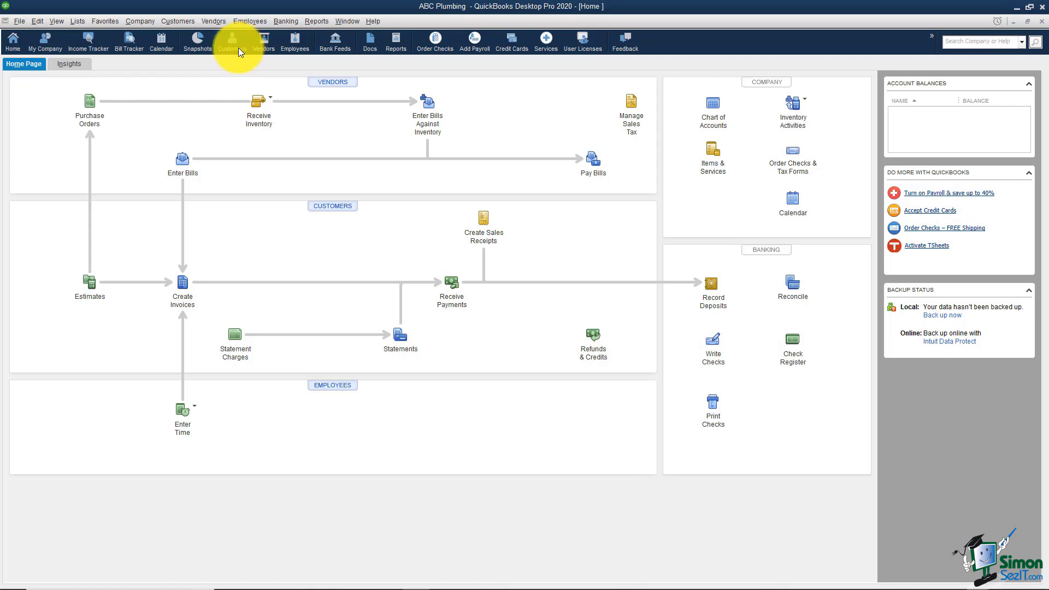
click(57, 22)
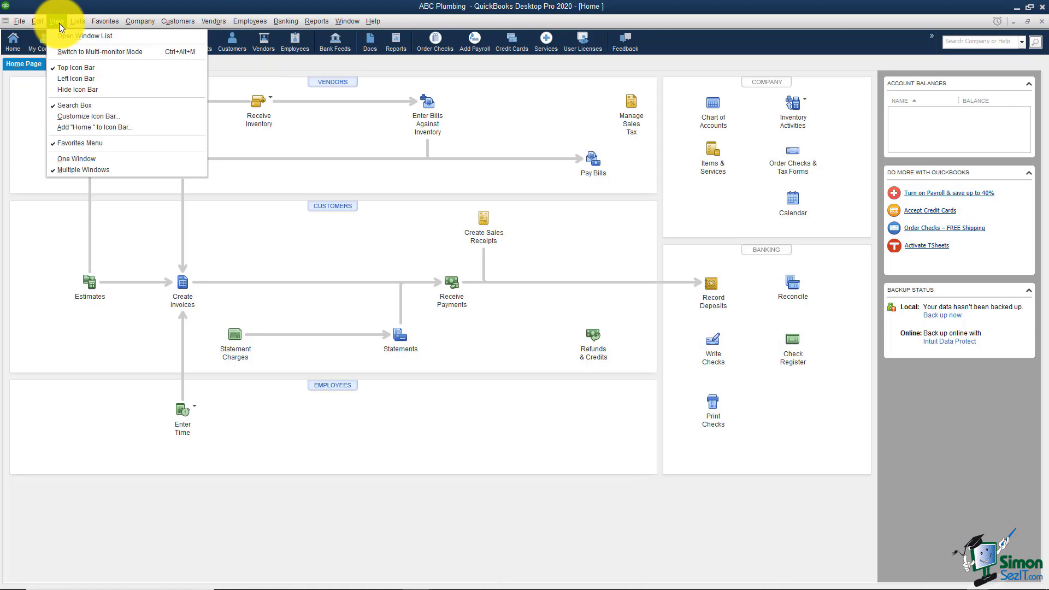
Step: Turn on the Open Window List and start blank invoice 1 from Create Invoices
click(94, 37)
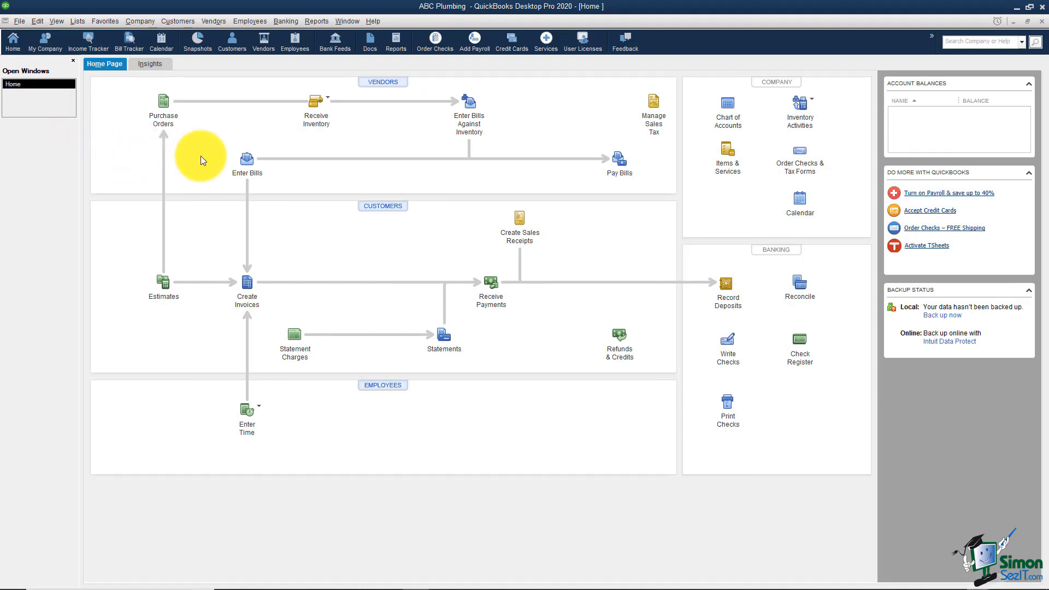
click(248, 290)
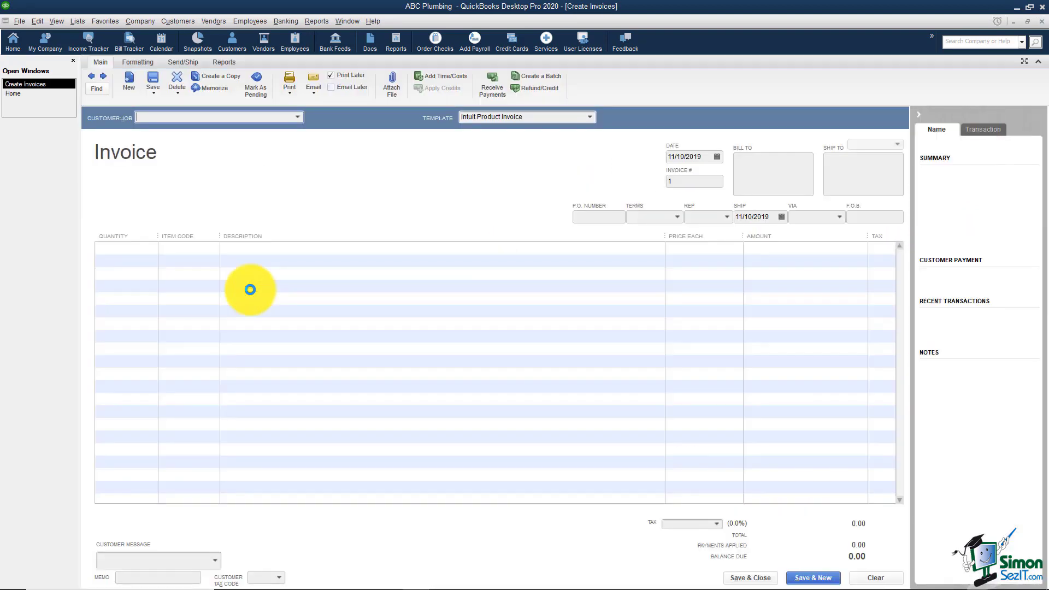
Step: Toggle from Home to the Create Invoices window, then close the invoice form
click(20, 95)
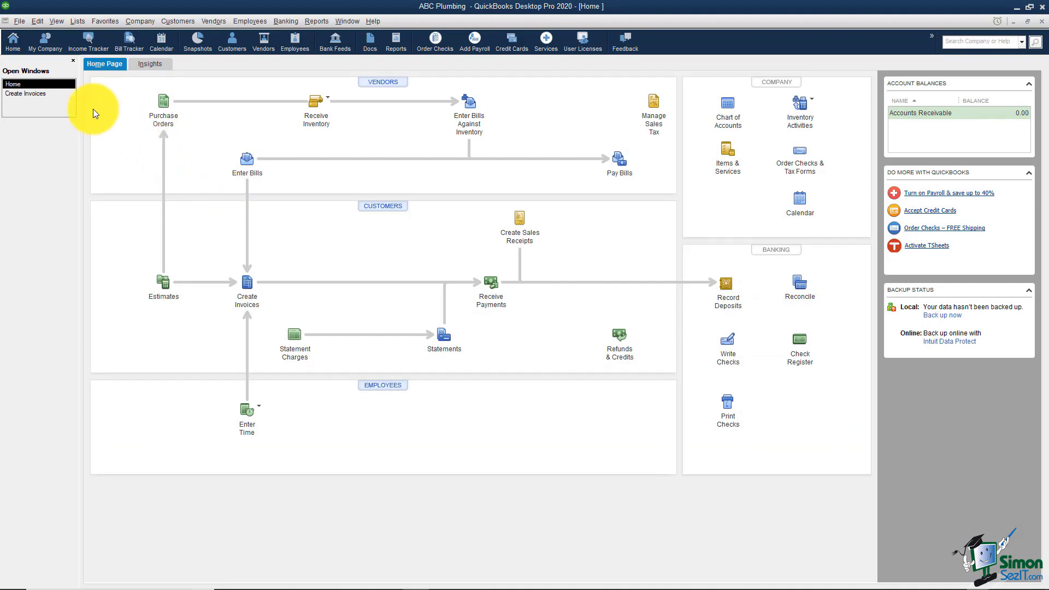
click(37, 94)
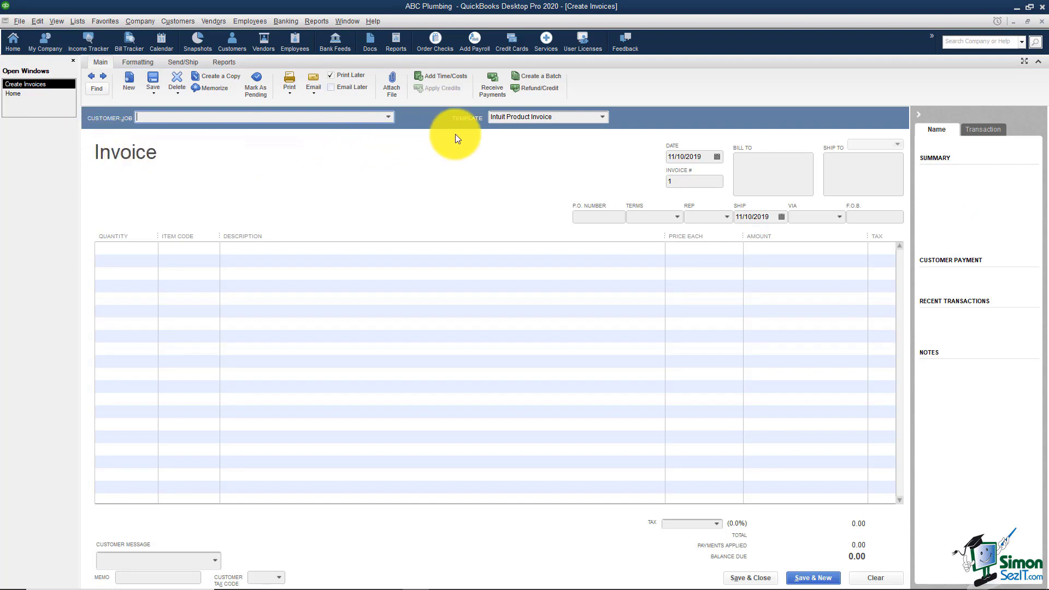
click(1042, 23)
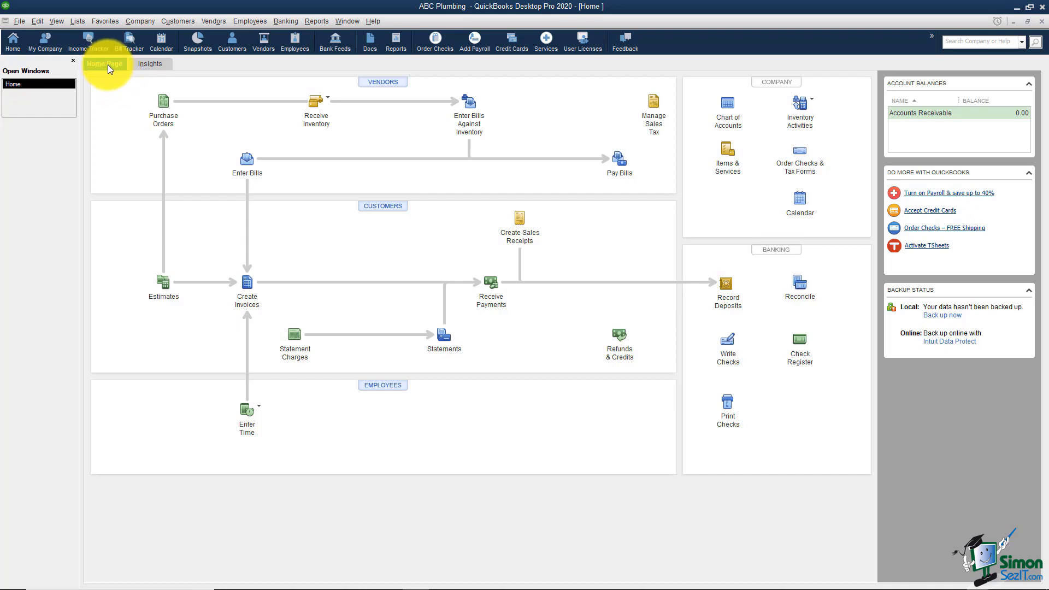
click(148, 64)
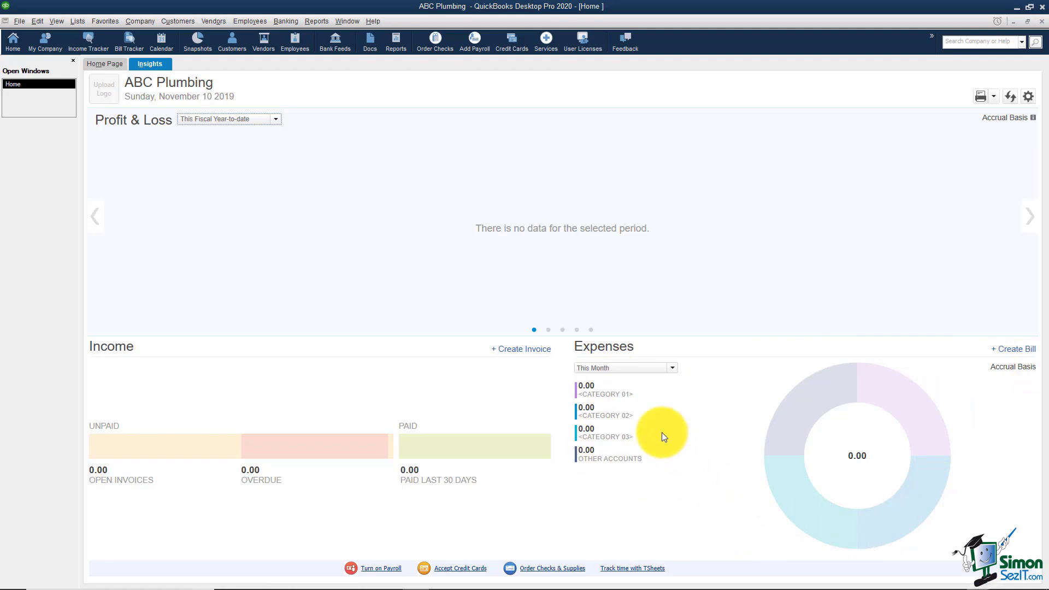
click(107, 64)
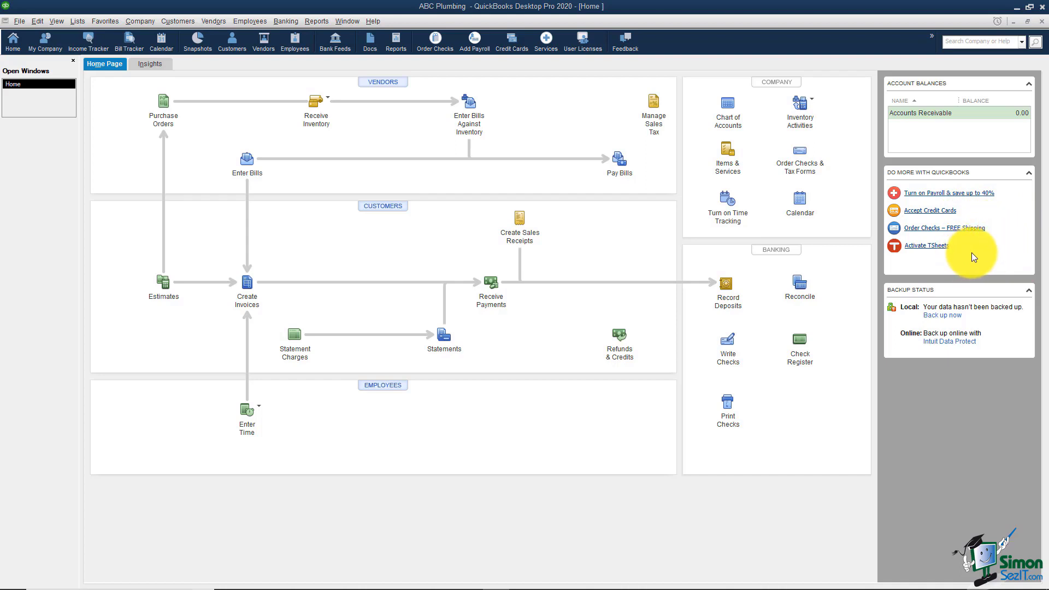
Step: Collapse the Do More With QuickBooks and Backup Status side panels on the Home Page
click(1029, 174)
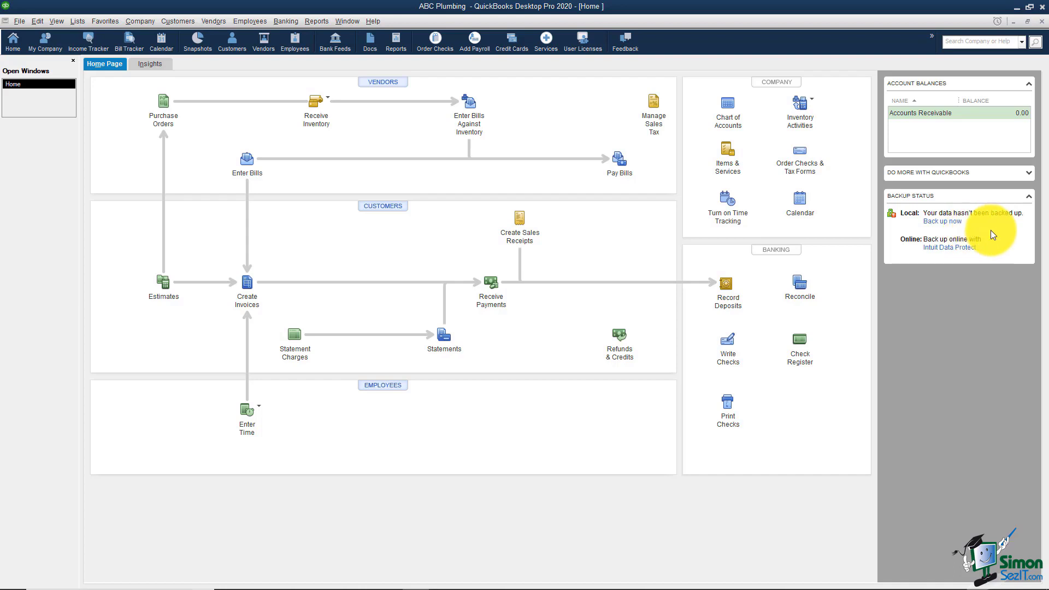
click(1030, 199)
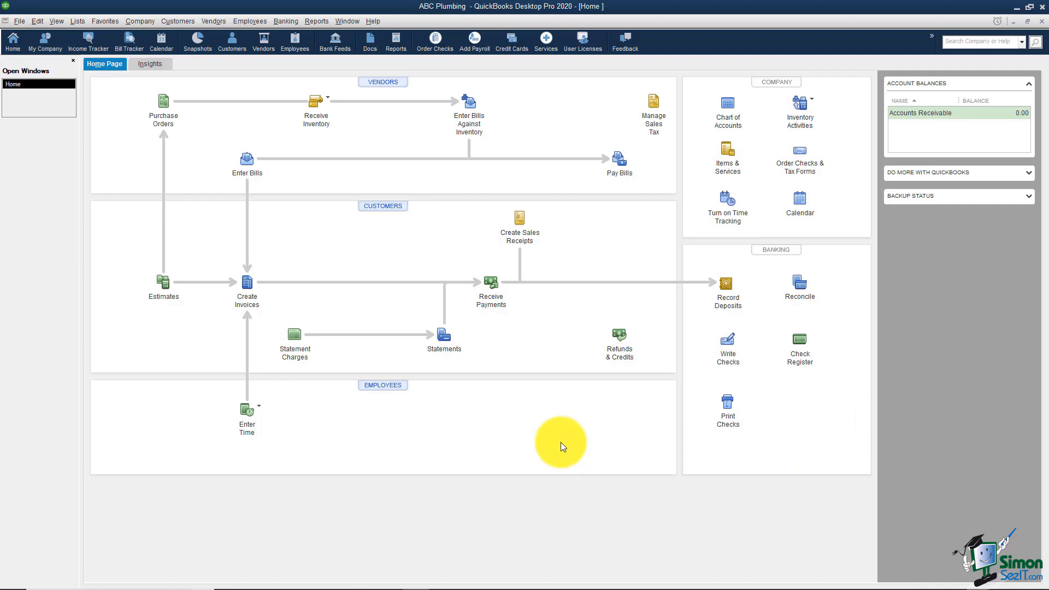
Step: Open a blank Receive Payments form, then bring the Home page back to the front
click(491, 295)
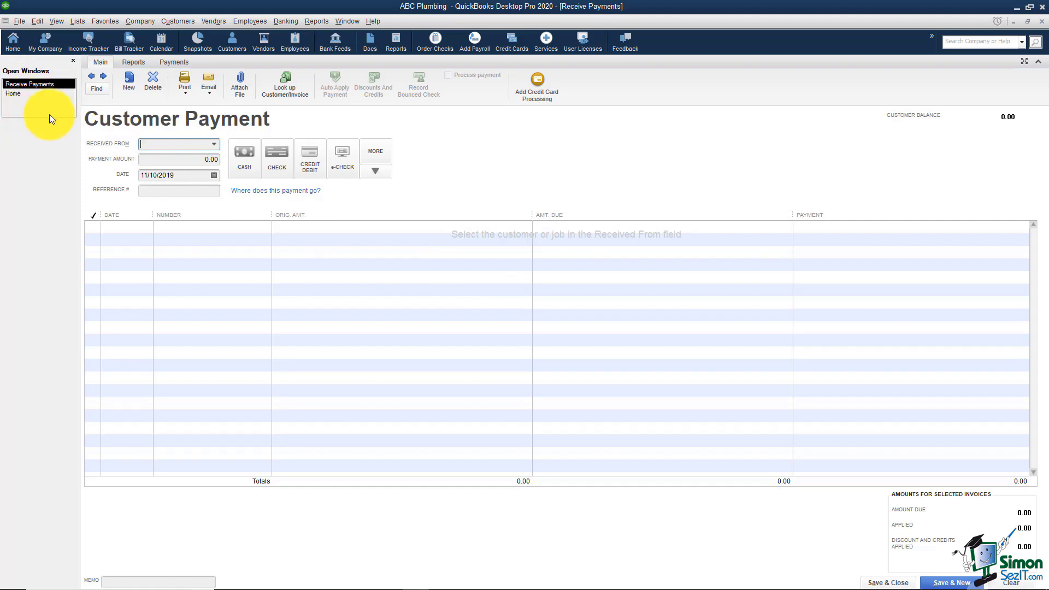
click(15, 43)
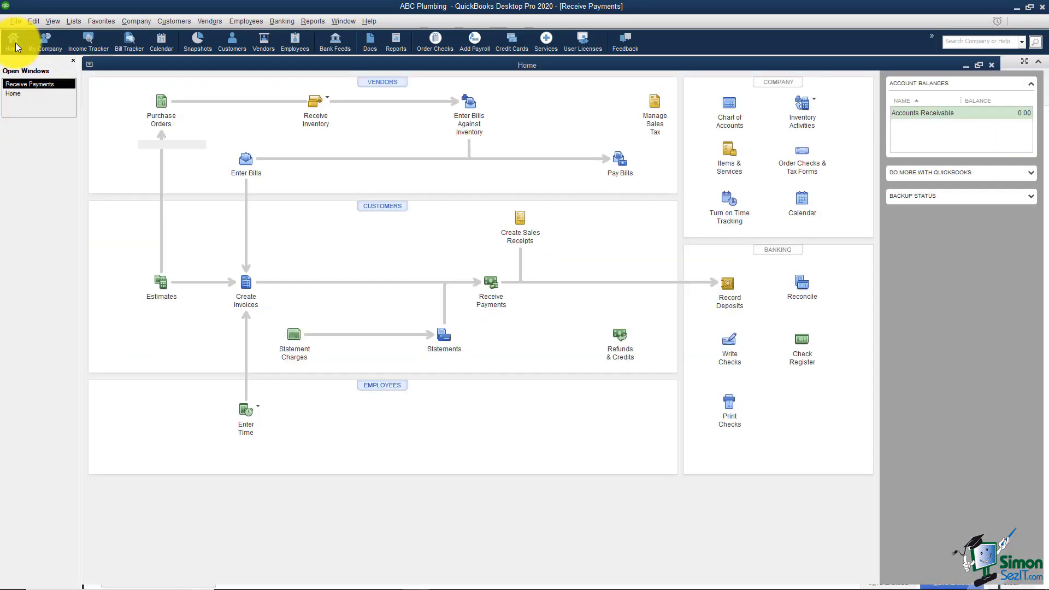